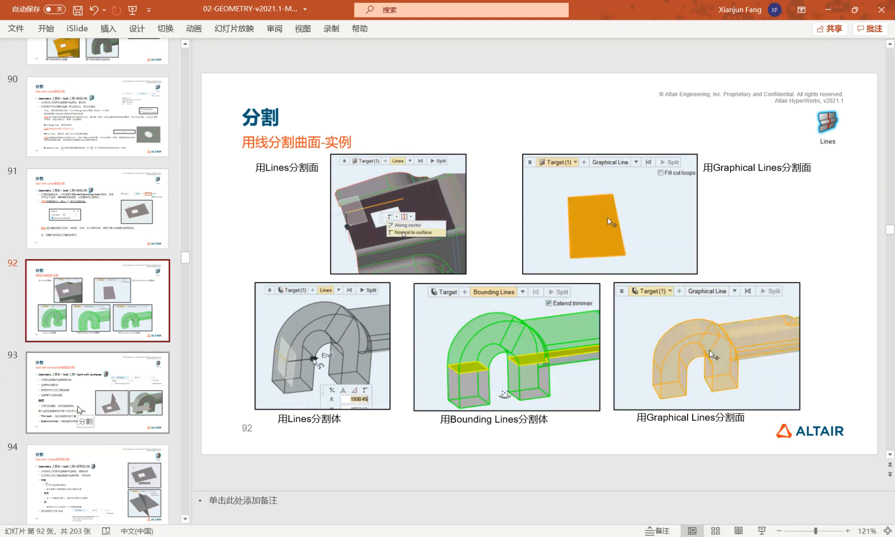
# - Display slide 93 about Split with Surfaces, and switch to Altair HyperWorks
pyautogui.scroll(-3, 78, 410)
pyautogui.click(80, 257)
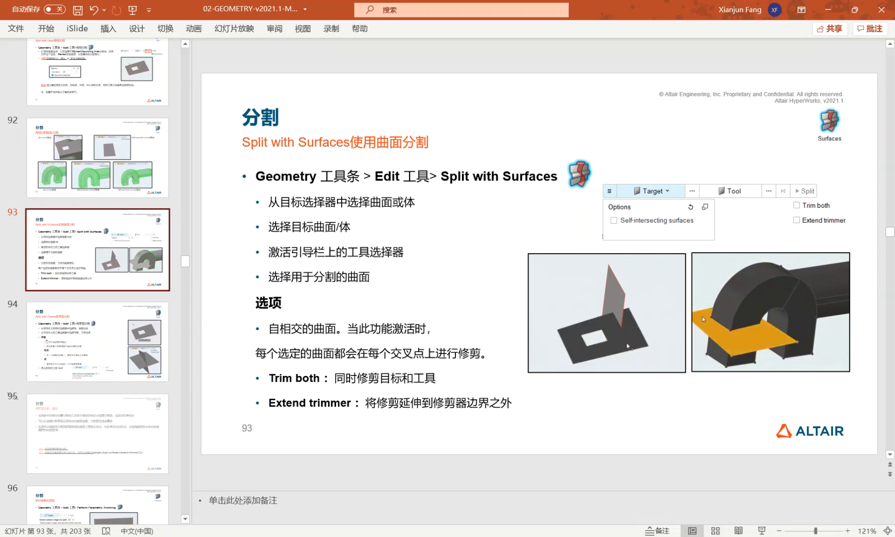
pyautogui.click(536, 519)
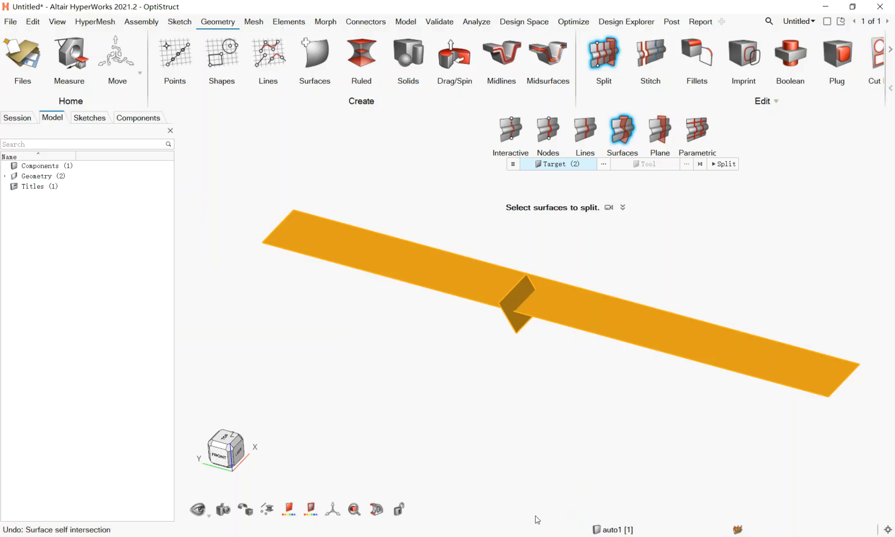
# - Split the long strip and the small crossing surface at their intersection using the self-intersecting surfaces option
pyautogui.click(481, 355)
pyautogui.scroll(2, 529, 294)
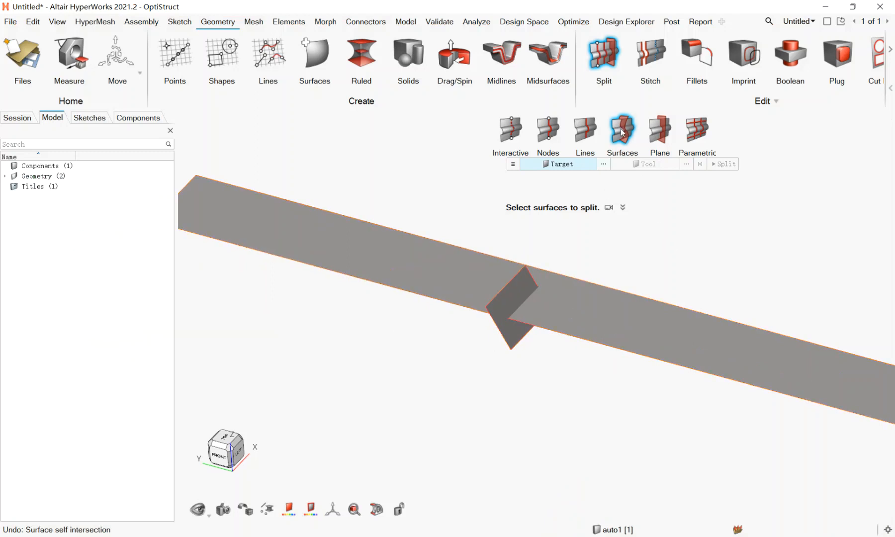
pyautogui.click(513, 164)
pyautogui.moveTo(654, 382); pyautogui.dragTo(429, 246)
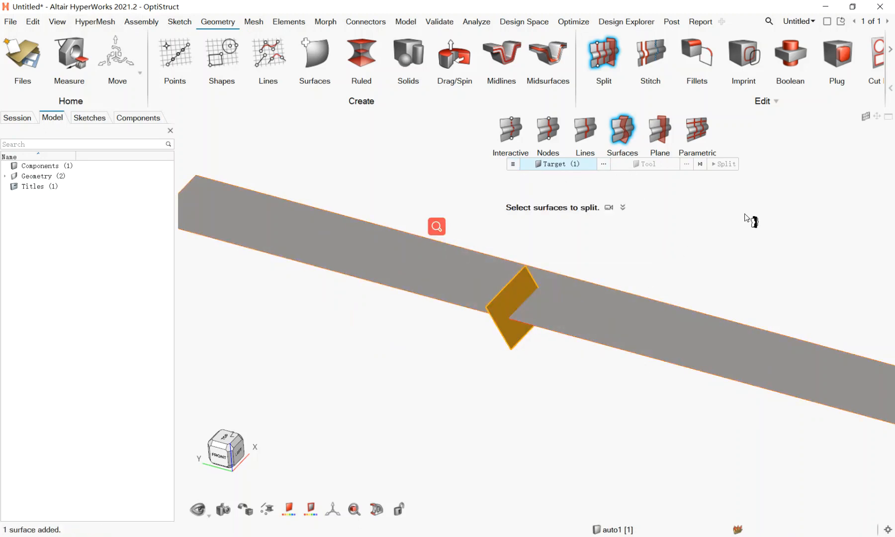
pyautogui.click(591, 320)
pyautogui.click(724, 164)
pyautogui.scroll(3, 519, 311)
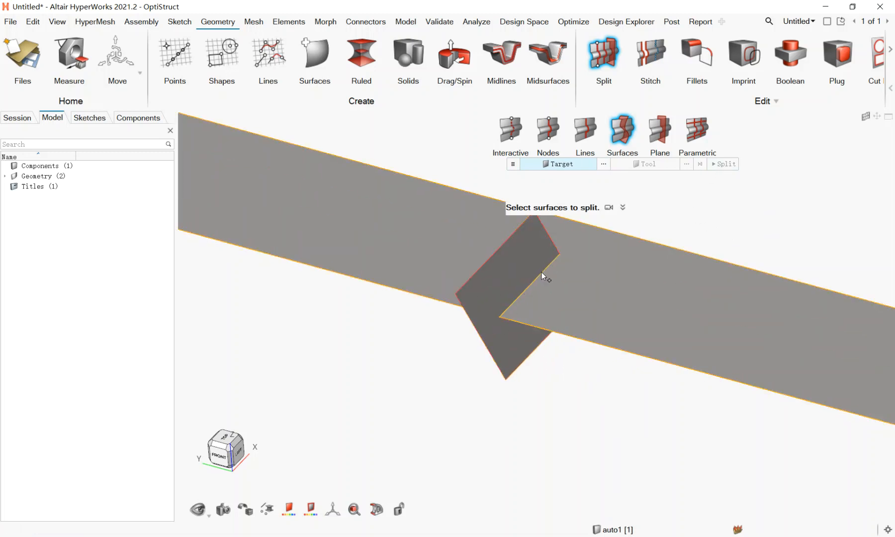
# - Undo the self-intersection split, clear the target selection and leave the Split tool
pyautogui.hotkey('ctrl', 'z')
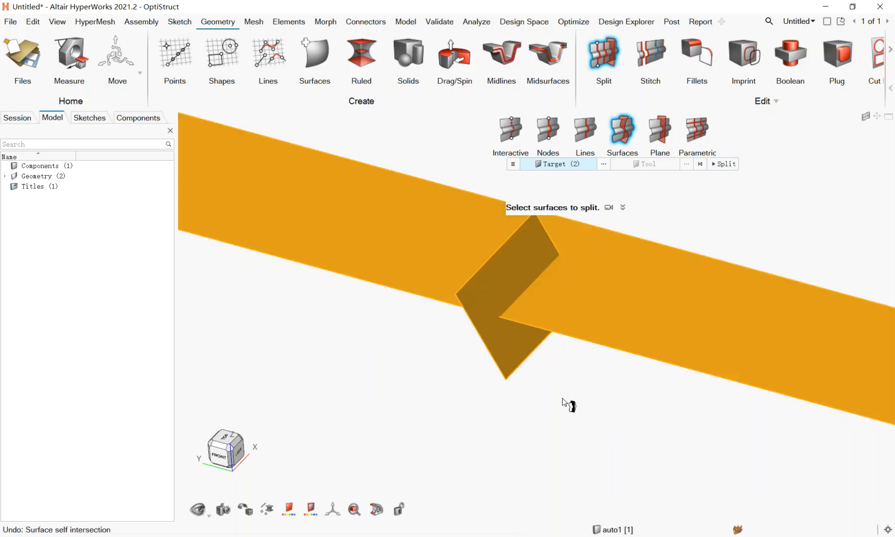
pyautogui.click(558, 408)
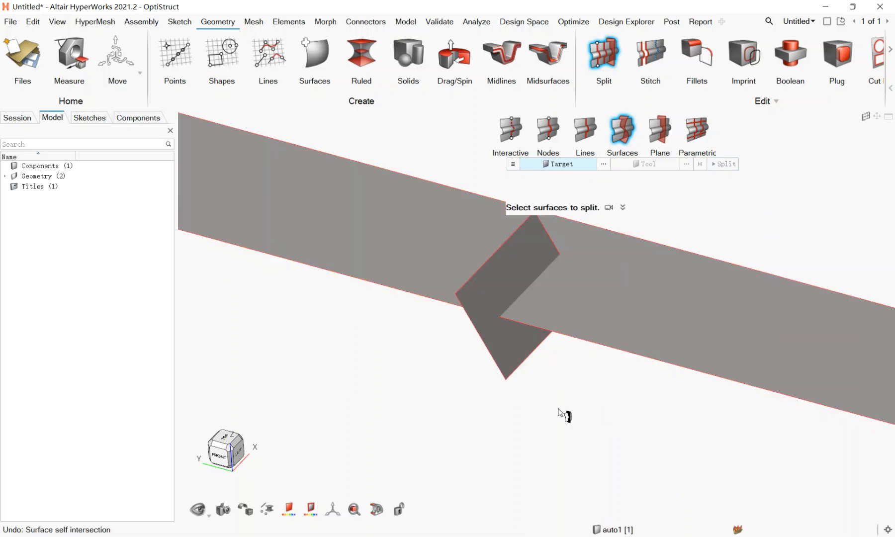
pyautogui.press('Escape')
# - Duplicate the small crossing surface and move the copy along the strip in the Y direction
pyautogui.click(509, 356)
pyautogui.hotkey('ctrl', 'c')
pyautogui.hotkey('ctrl', 'v')
pyautogui.moveTo(475, 284); pyautogui.dragTo(351, 249)
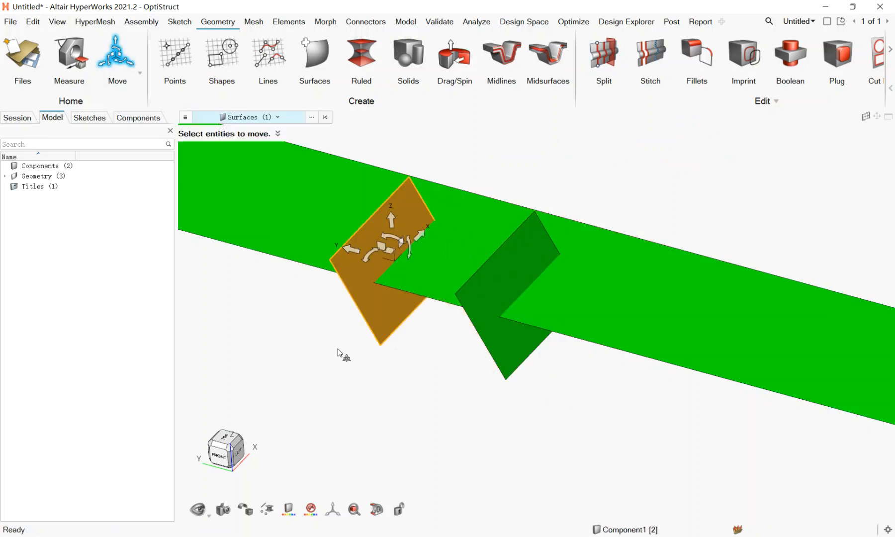
pyautogui.press('Escape')
# - Duplicate the copied crossing surface, moving the new copy further along Y and about 5.97 along X to overhang the strip's edge
pyautogui.click(386, 302)
pyautogui.hotkey('ctrl', 'c')
pyautogui.hotkey('ctrl', 'v')
pyautogui.moveTo(353, 253); pyautogui.dragTo(251, 233)
pyautogui.moveTo(326, 208); pyautogui.dragTo(373, 164)
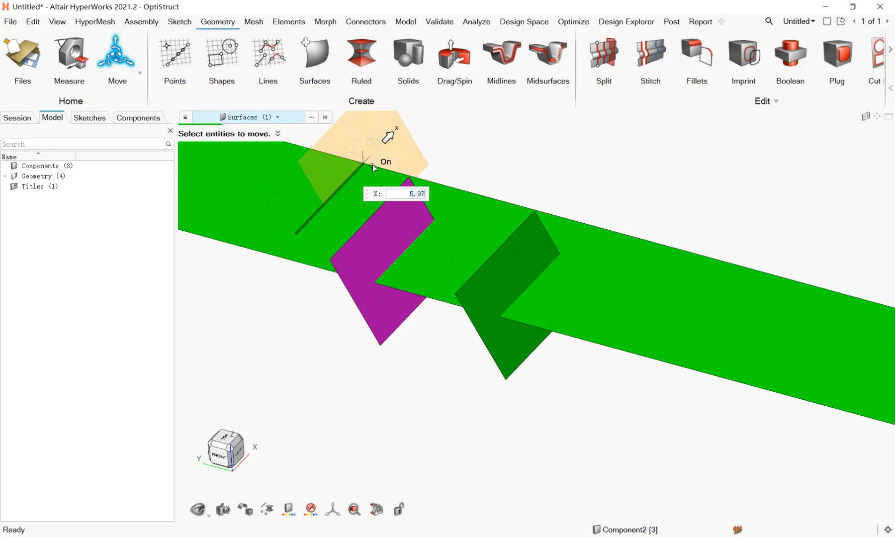
pyautogui.rightClick(540, 154)
# - Split the strip and all three crossing surfaces at their mutual intersections with Split with Surfaces
pyautogui.click(605, 49)
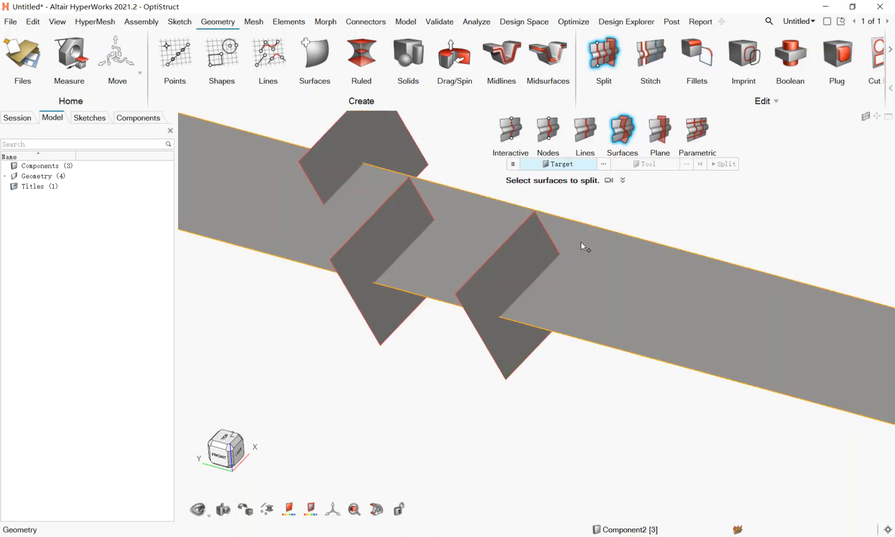
pyautogui.scroll(-3, 477, 295)
pyautogui.click(486, 319)
pyautogui.click(449, 312)
pyautogui.click(438, 256)
pyautogui.click(527, 331)
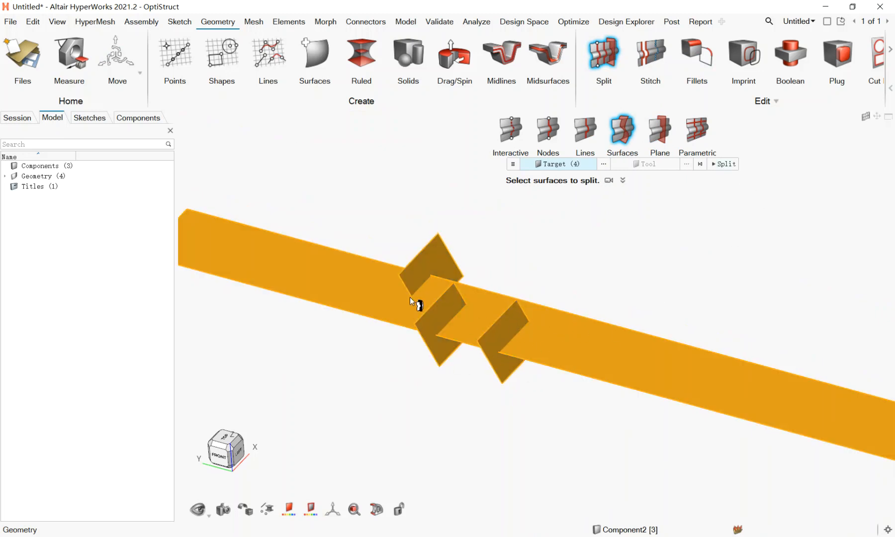
pyautogui.click(725, 164)
pyautogui.scroll(2, 455, 316)
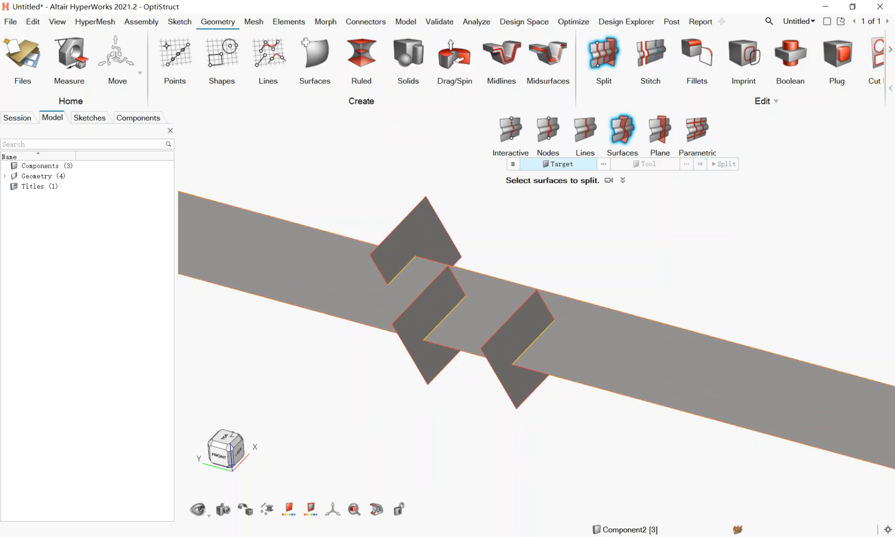
# - Switch to the PowerPoint slides and review the Trim both and Extend trimmer options of Split with Surfaces
pyautogui.hotkey('alt', 'Tab')
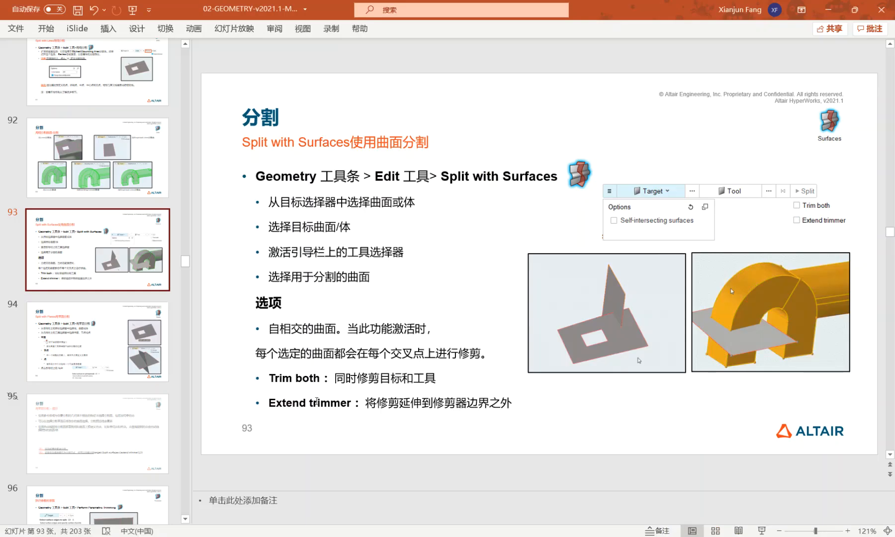
pyautogui.click(330, 346)
pyautogui.click(309, 379)
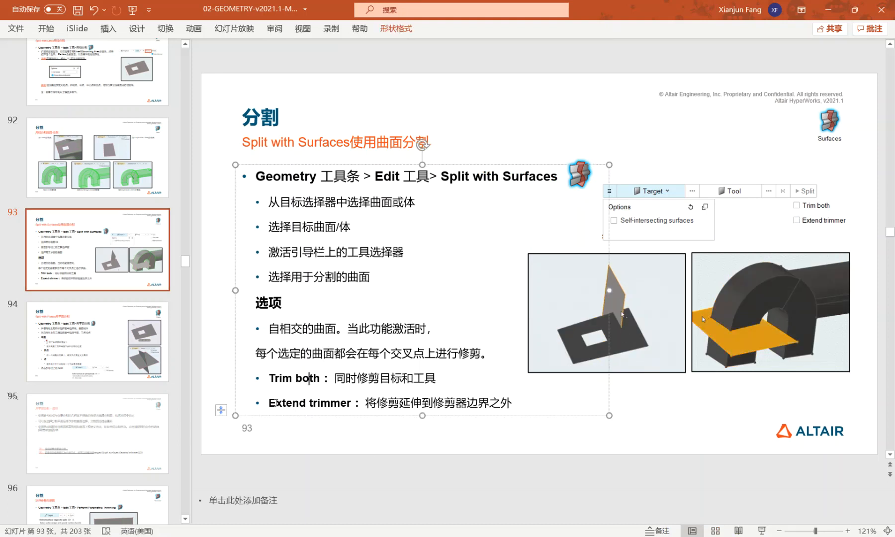
pyautogui.doubleClick(330, 403)
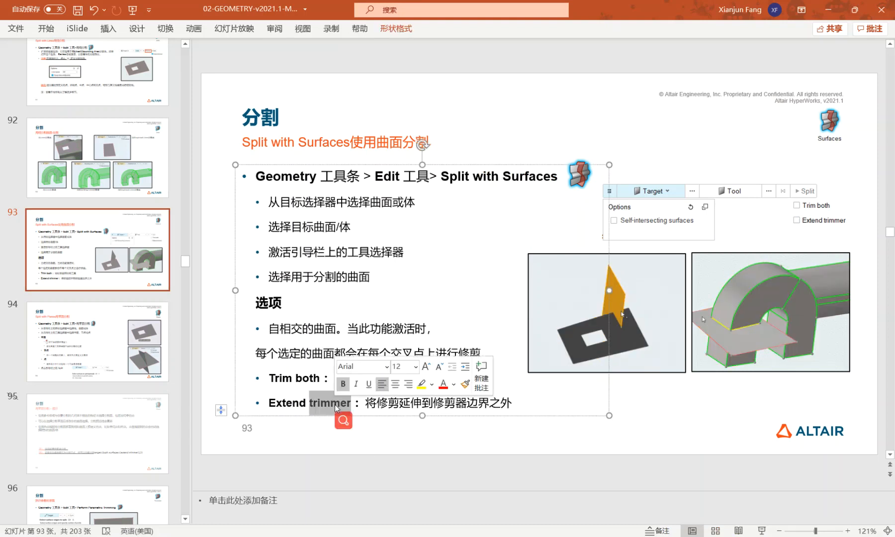
pyautogui.click(325, 325)
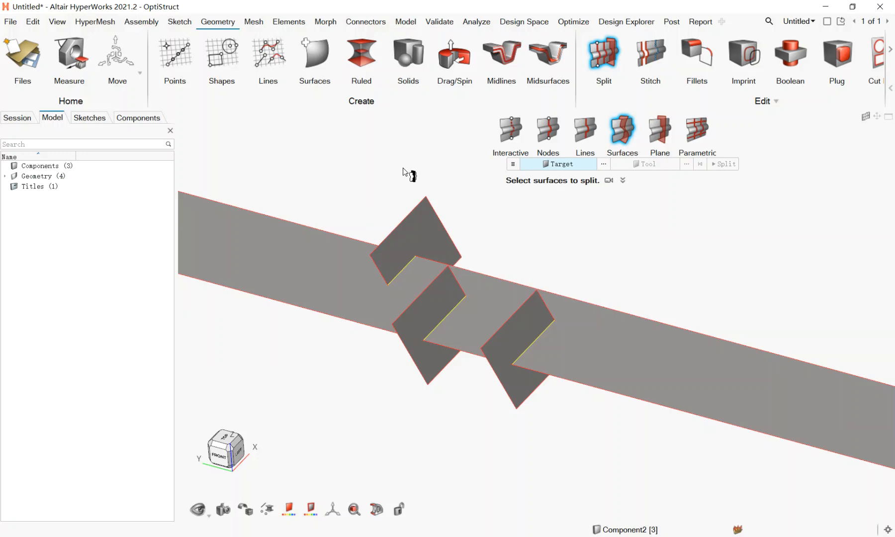
# - In HyperWorks, draw a solid cylinder below the strip with a radius of about 0.6 and a height of about 12.7
pyautogui.scroll(-3, 402, 169)
pyautogui.scroll(1, 354, 198)
pyautogui.click(408, 55)
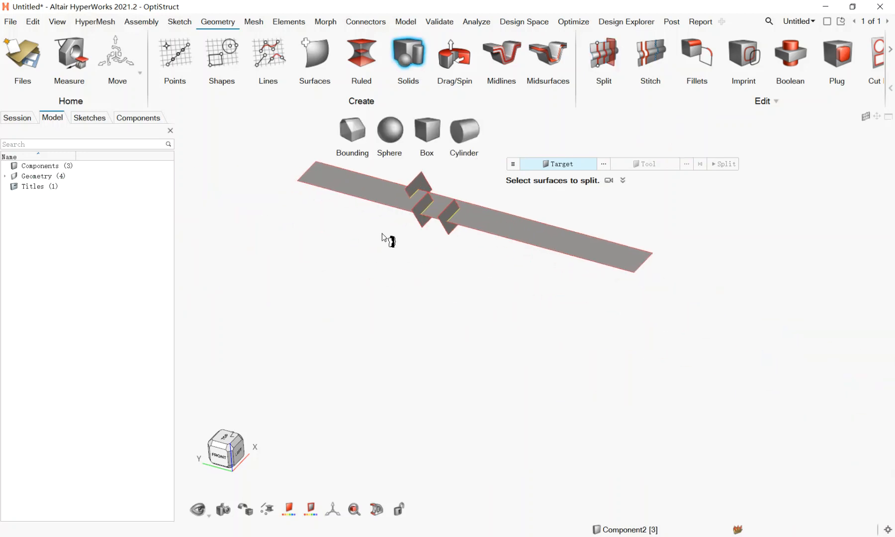
pyautogui.click(463, 132)
pyautogui.click(334, 394)
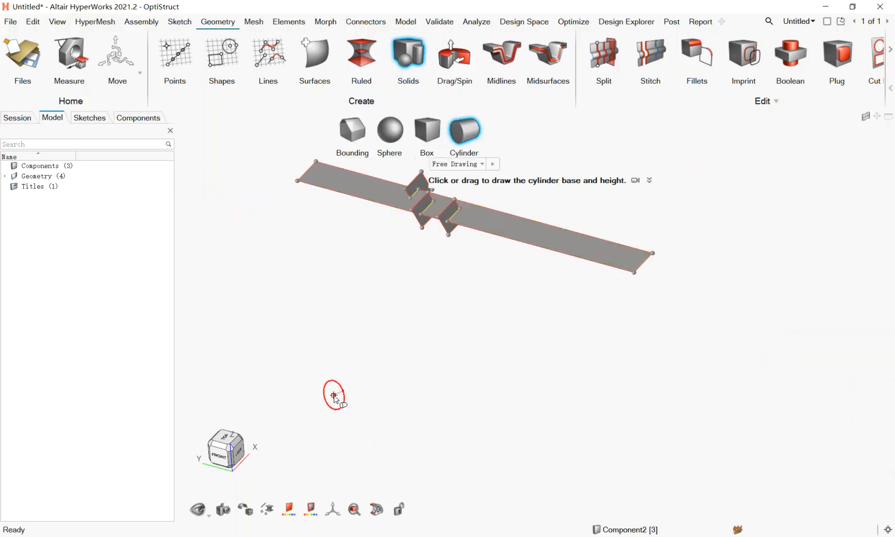
pyautogui.click(398, 376)
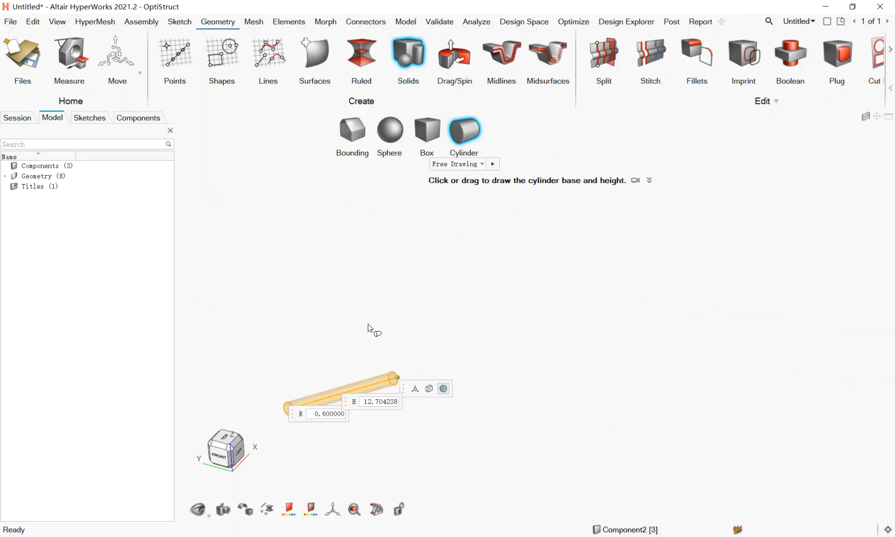
pyautogui.moveTo(402, 303); pyautogui.dragTo(374, 351, button='right')
# - Draw a second, thinner solid cylinder with a radius of about 0.04 and a height of about 3.02
pyautogui.click(408, 54)
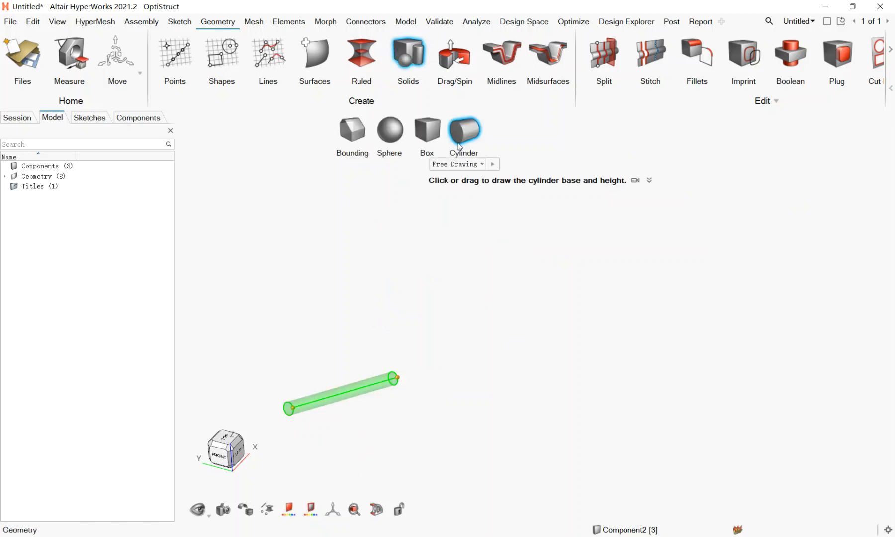
pyautogui.click(356, 272)
pyautogui.scroll(5, 362, 285)
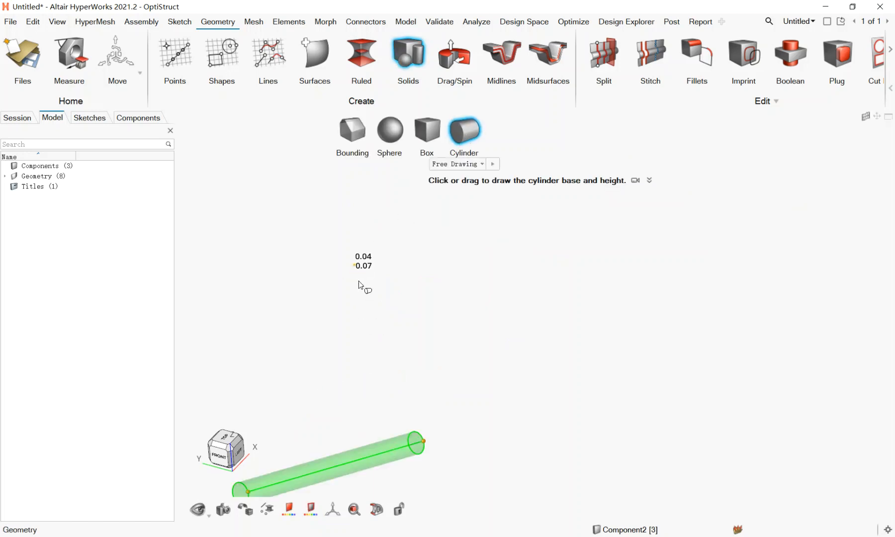
pyautogui.click(266, 318)
# - Set the second cylinder's radius to 0.5 and its height to 50, and finish the cylinder
pyautogui.click(391, 250)
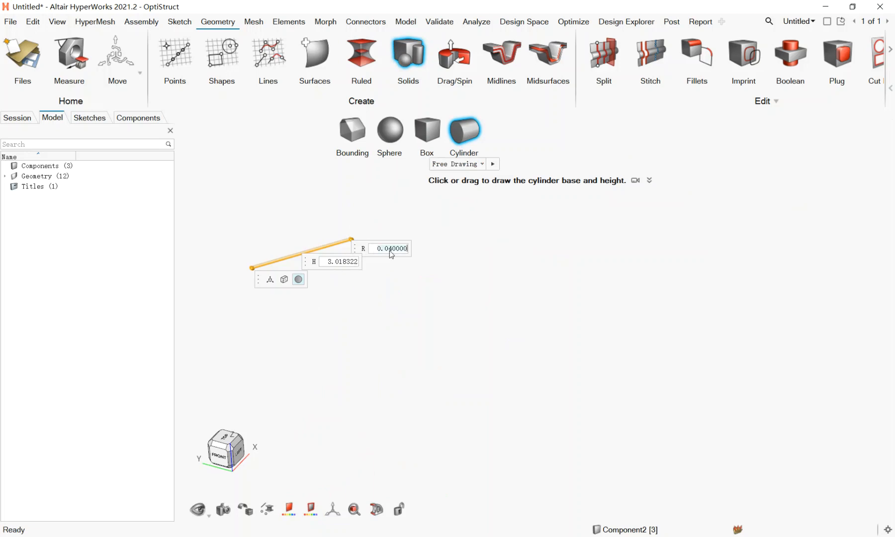
pyautogui.hotkey('ctrl', 'a')
pyautogui.write('0.5')
pyautogui.press('Return')
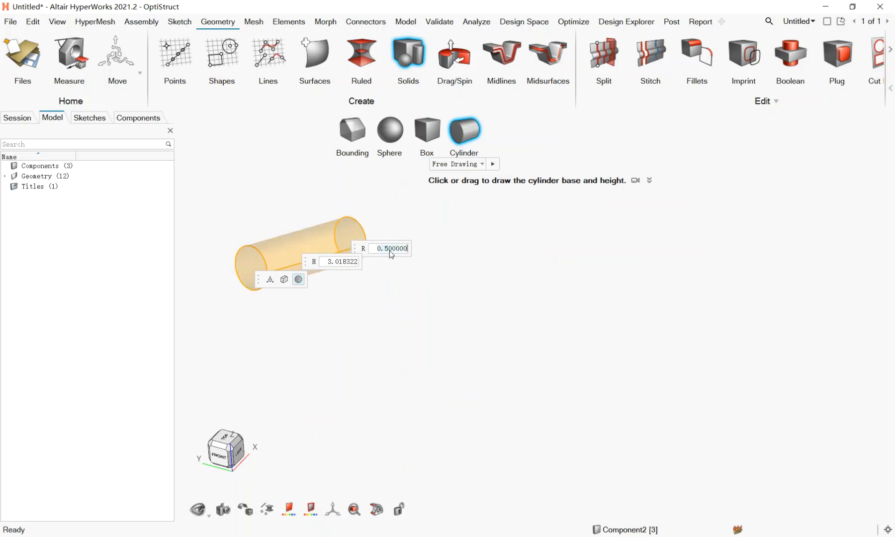
pyautogui.scroll(-3, 379, 293)
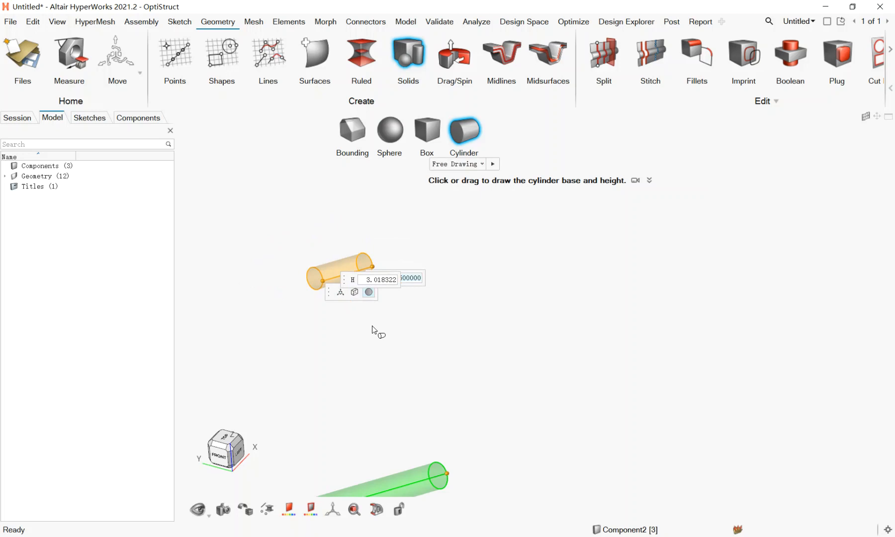
pyautogui.click(373, 280)
pyautogui.write('50')
pyautogui.press('Return')
pyautogui.rightClick(547, 354)
# - Duplicate the long cylinder solid and move the copy sideways along Z, parallel to the original
pyautogui.click(529, 354)
pyautogui.scroll(-6, 434, 338)
pyautogui.moveTo(422, 348)
pyautogui.mouseDown(button='middle')
pyautogui.moveTo(475, 308)
pyautogui.moveTo(489, 337)
pyautogui.moveTo(470, 362)
pyautogui.moveTo(530, 333)
pyautogui.moveTo(559, 333)
pyautogui.moveTo(522, 365)
pyautogui.moveTo(535, 351)
pyautogui.mouseUp(button='middle')
pyautogui.scroll(-8, 458, 341)
pyautogui.scroll(10, 572, 352)
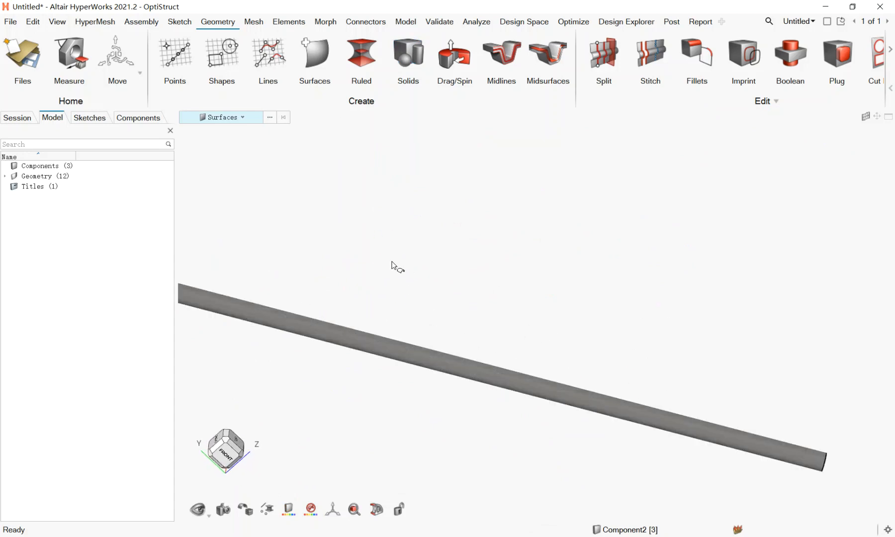
pyautogui.click(347, 343)
pyautogui.hotkey('ctrl', 'c')
pyautogui.hotkey('ctrl', 'v')
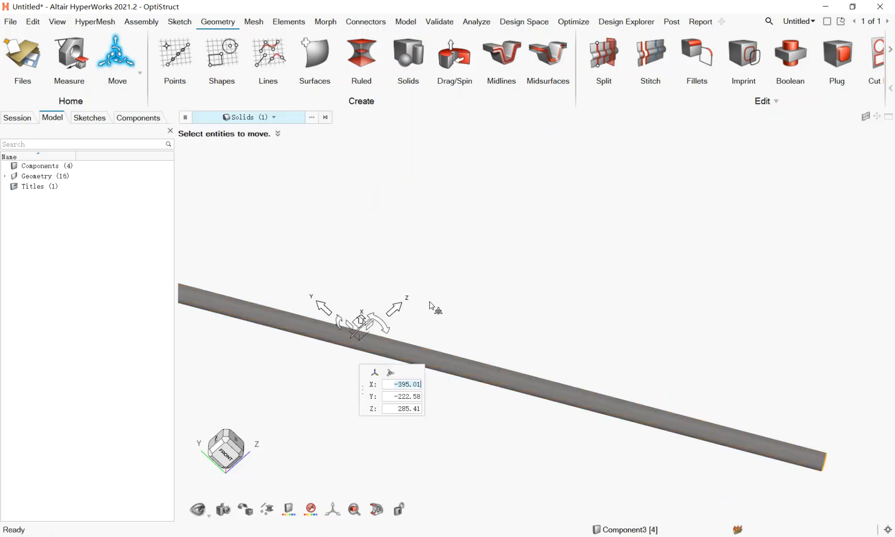
pyautogui.moveTo(388, 315); pyautogui.dragTo(455, 318, button='middle')
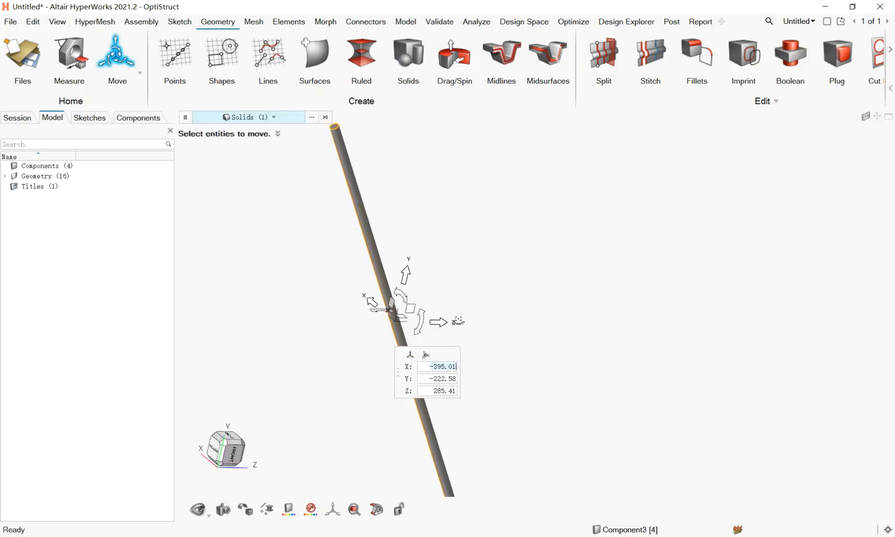
pyautogui.moveTo(441, 322); pyautogui.dragTo(508, 317)
pyautogui.press('Escape')
pyautogui.press('Escape')
# - Duplicate the circular end face of one long cylinder and move the copy along Y into the gap between the two cylinders
pyautogui.scroll(-4, 535, 371)
pyautogui.scroll(13, 398, 169)
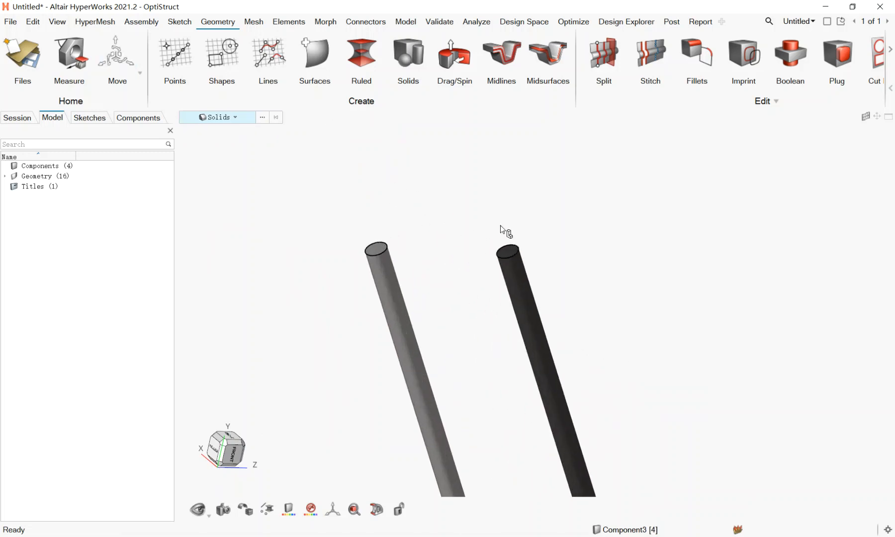
pyautogui.click(503, 251)
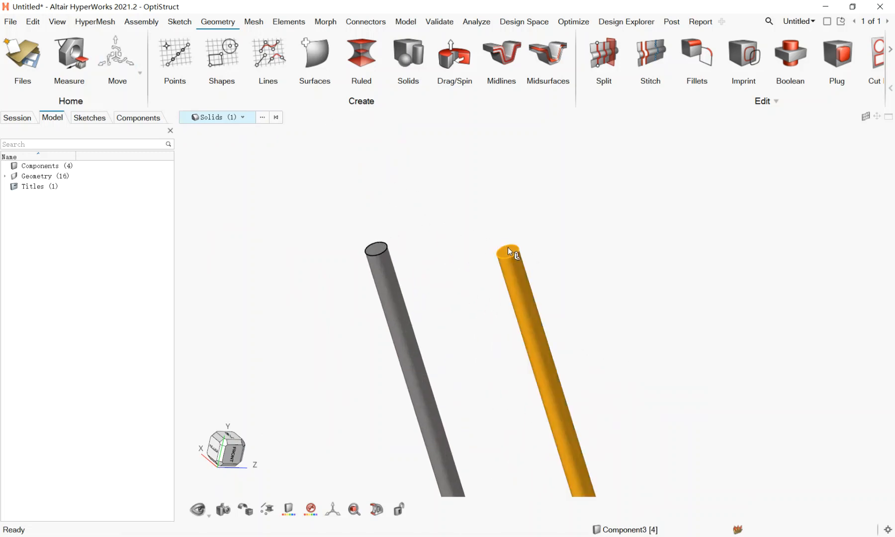
pyautogui.click(536, 187)
pyautogui.press('s')
pyautogui.click(508, 253)
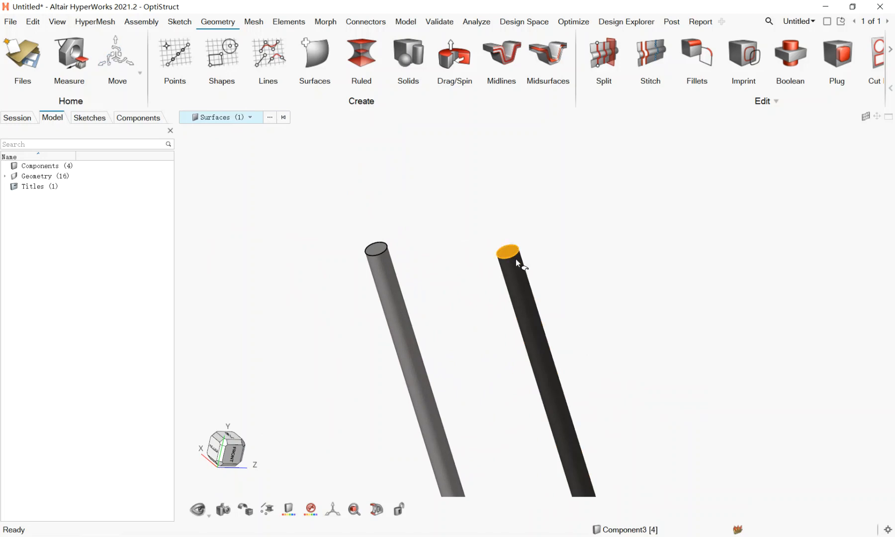
pyautogui.hotkey('ctrl', 'c')
pyautogui.hotkey('ctrl', 'v')
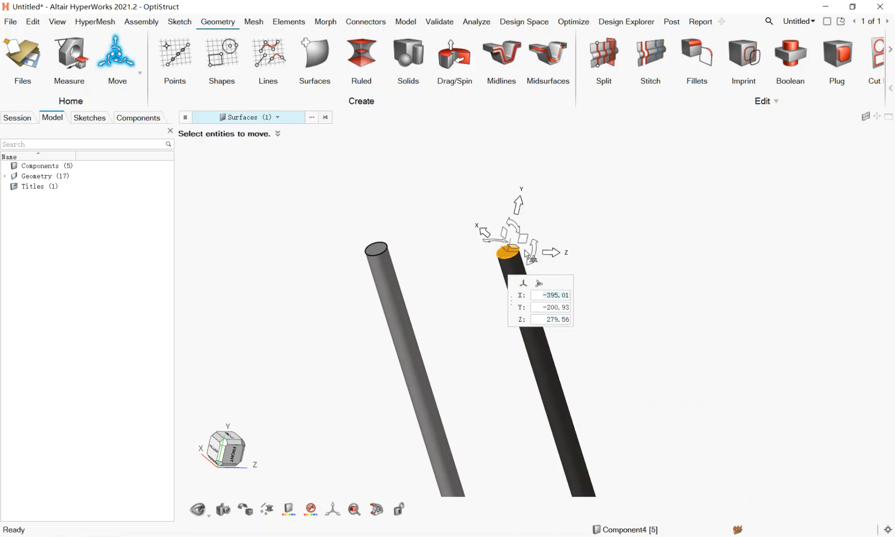
pyautogui.moveTo(516, 222); pyautogui.dragTo(507, 286)
pyautogui.click(612, 302)
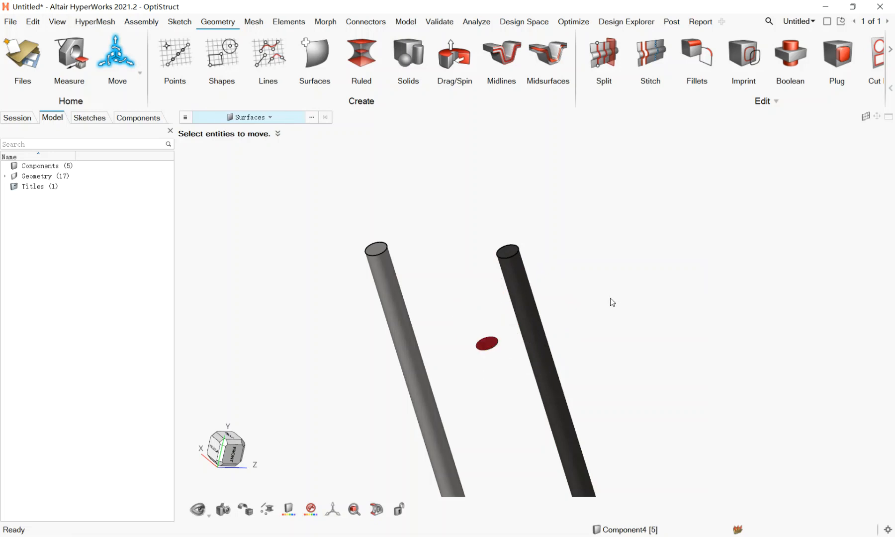
pyautogui.press('Escape')
pyautogui.scroll(2, 515, 373)
pyautogui.scroll(-2, 498, 333)
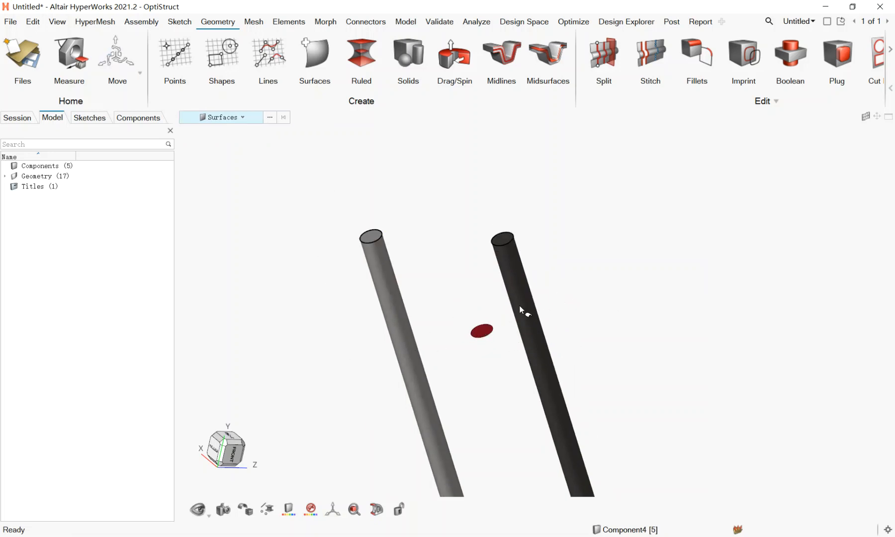
# - Set up a split with surfaces using both long cylinder solids as targets and the small circular surface between them as the tool
pyautogui.click(610, 63)
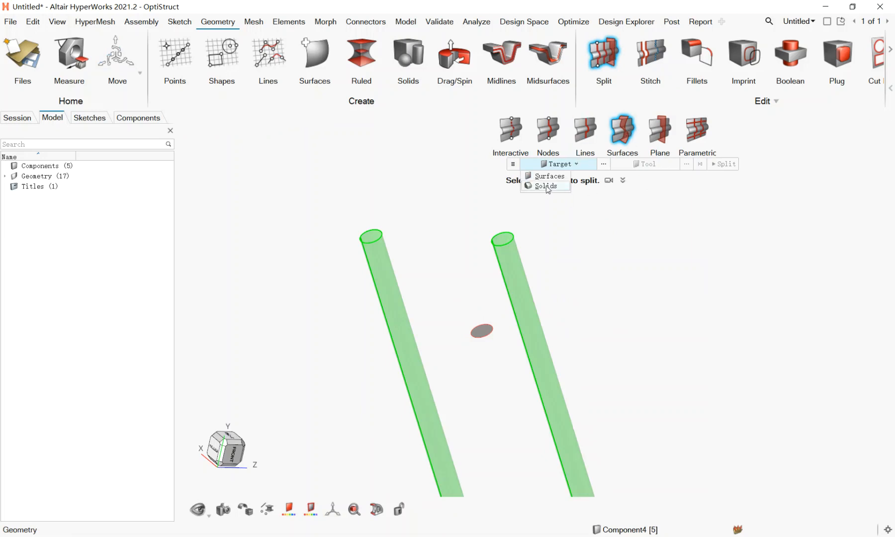
pyautogui.click(547, 187)
pyautogui.moveTo(635, 480); pyautogui.dragTo(366, 383)
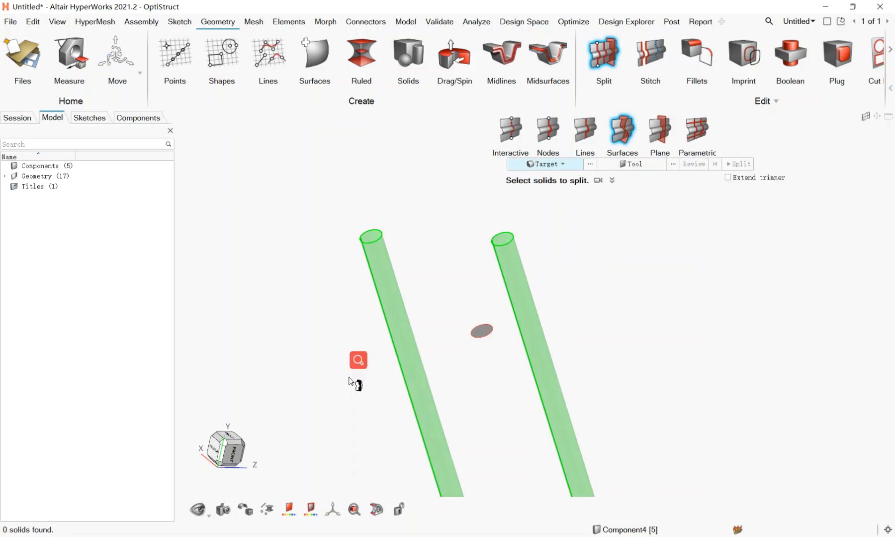
pyautogui.click(415, 385)
pyautogui.click(547, 358)
pyautogui.click(636, 165)
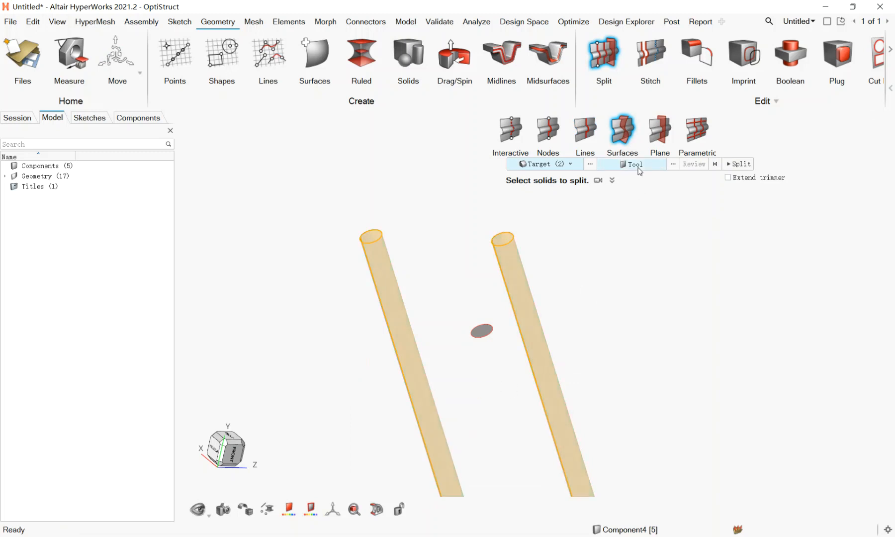
pyautogui.click(481, 331)
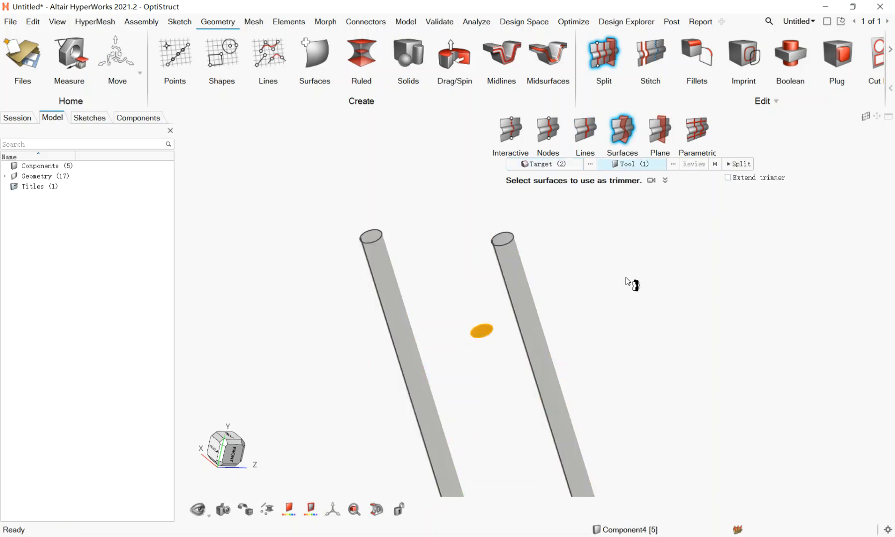
# - Enable Extend trimmer, review the cut and split the cylinder solids with the extended circular surface
pyautogui.click(729, 179)
pyautogui.click(694, 164)
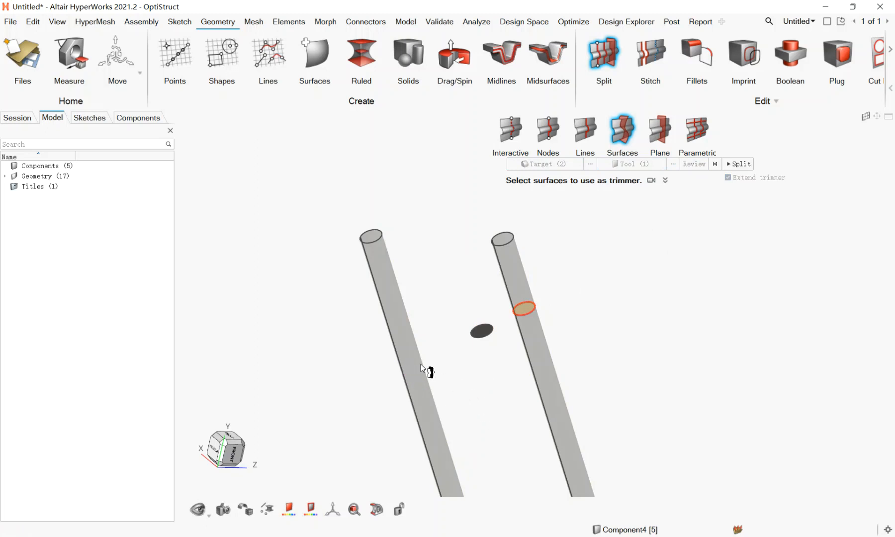
pyautogui.click(739, 164)
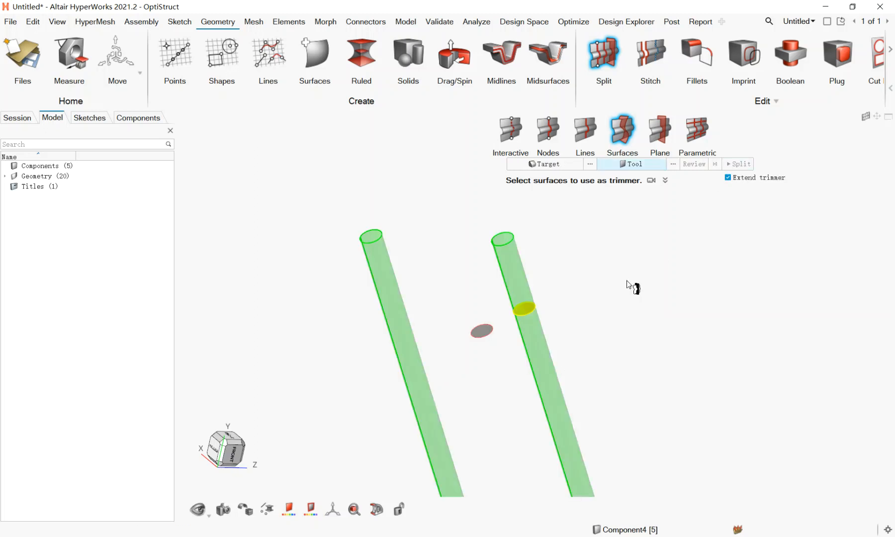
pyautogui.click(525, 312)
# - Switch to the PowerPoint deck and go through slides 94 to 97, from splitting with planes and parametric trimming to the STITCH section title
pyautogui.click(441, 536)
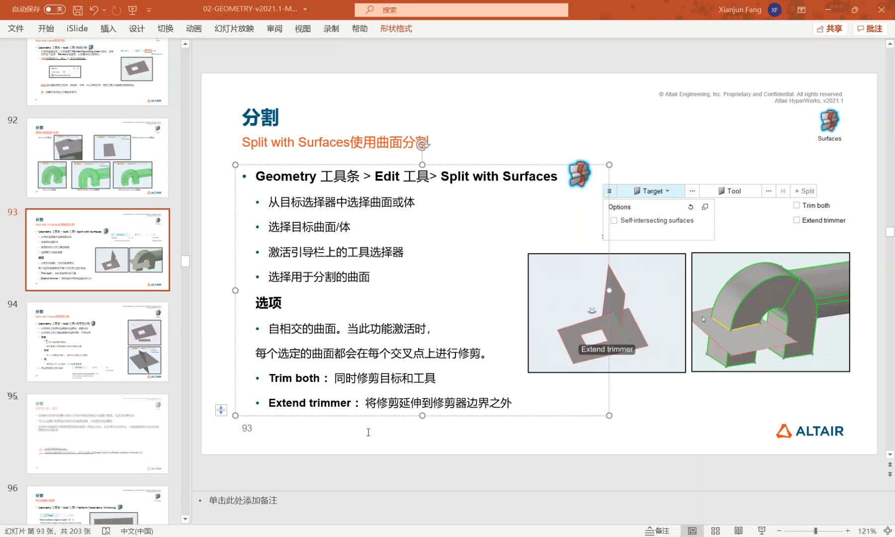
pyautogui.click(97, 345)
pyautogui.scroll(-2, 111, 343)
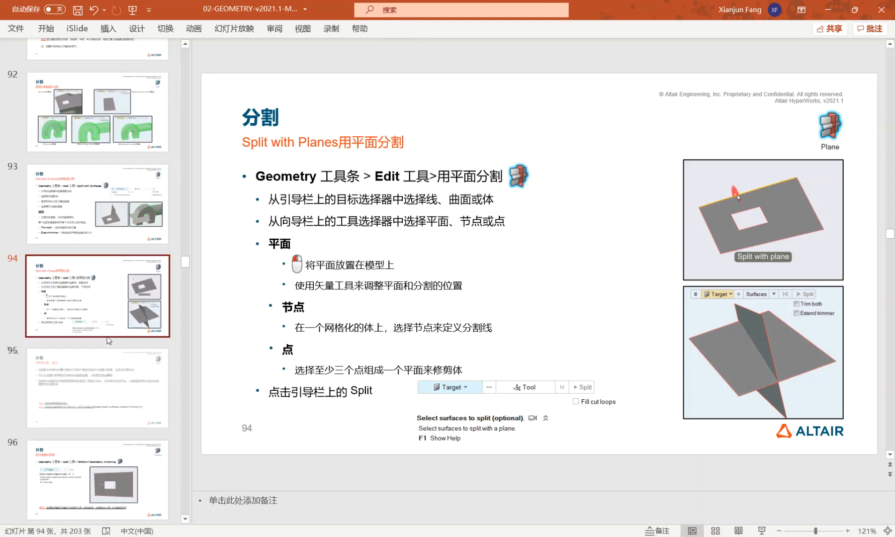
pyautogui.click(111, 345)
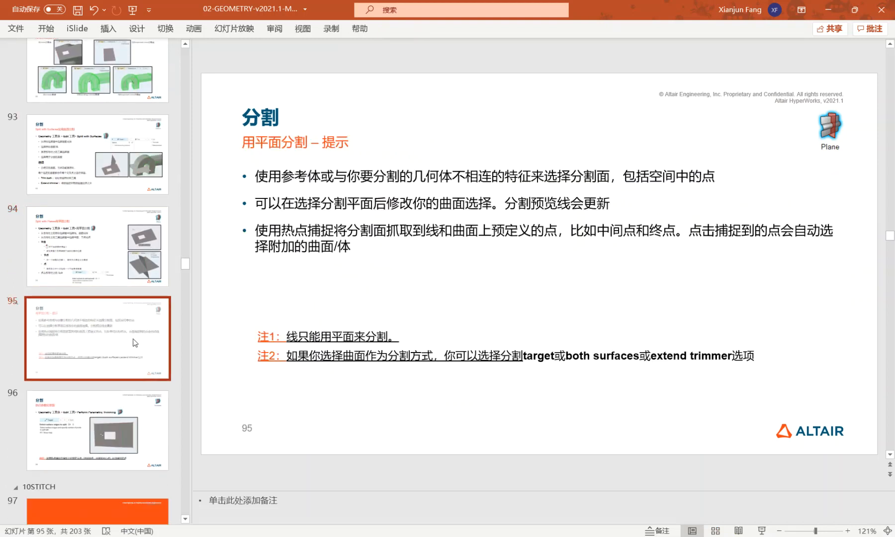
pyautogui.click(400, 202)
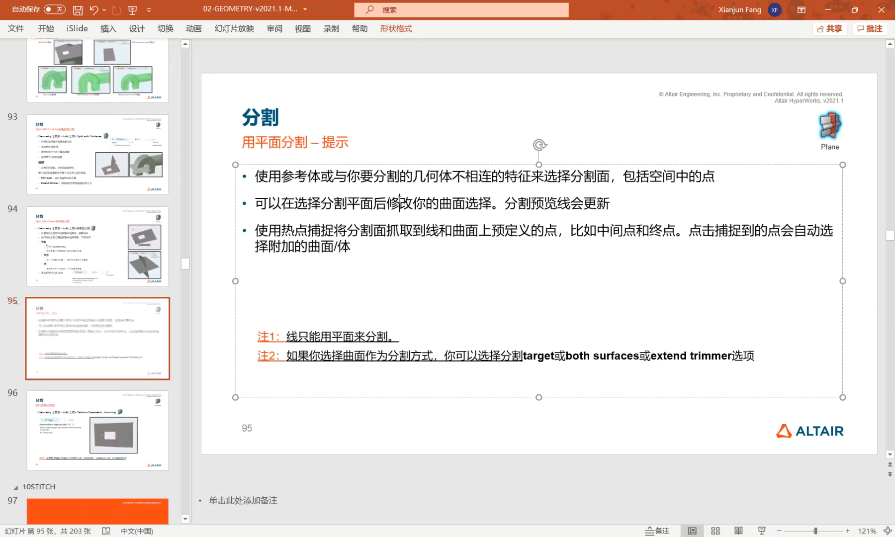
pyautogui.click(59, 420)
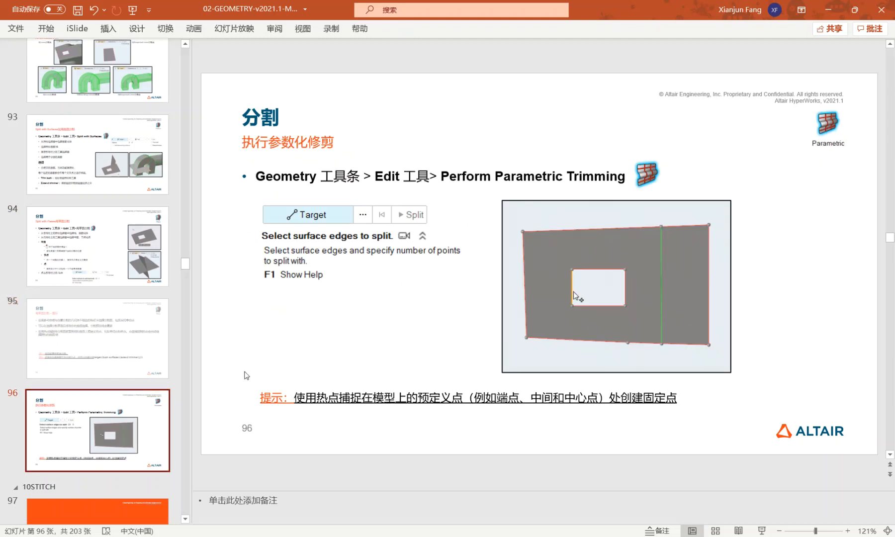
pyautogui.scroll(-3, 68, 373)
pyautogui.click(88, 433)
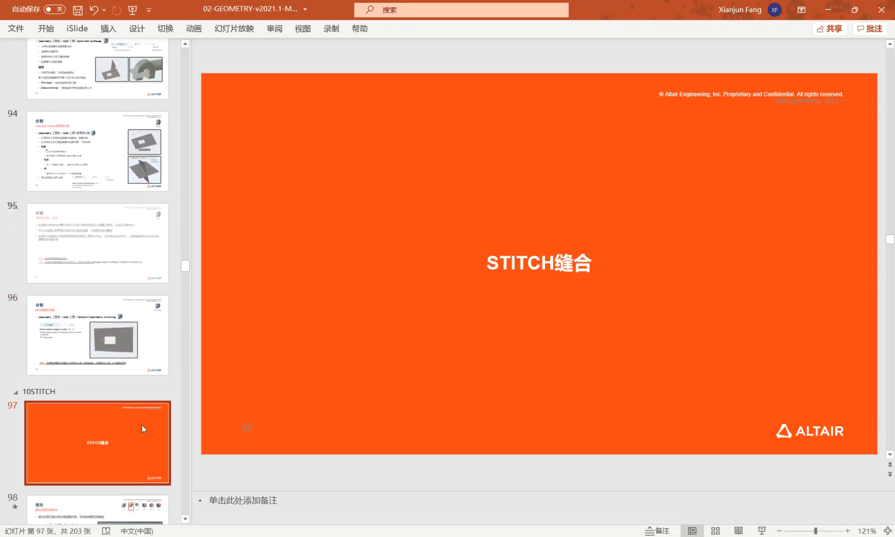